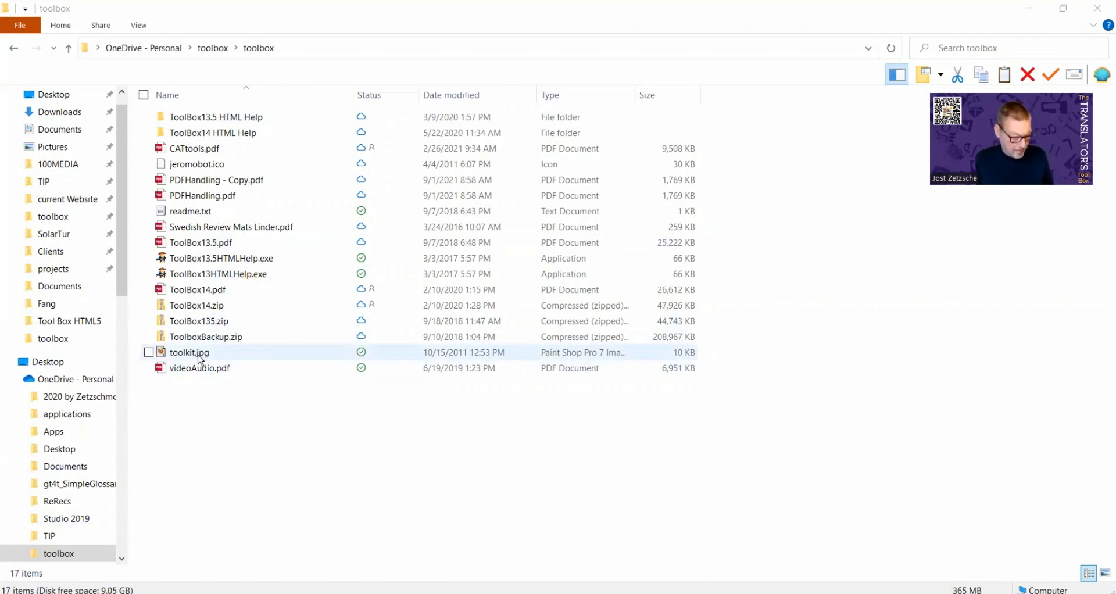
Duplicate toolkit.jpg in the toolbox folder as toolkit - Copy.jpg
drag(199, 359, 228, 427)
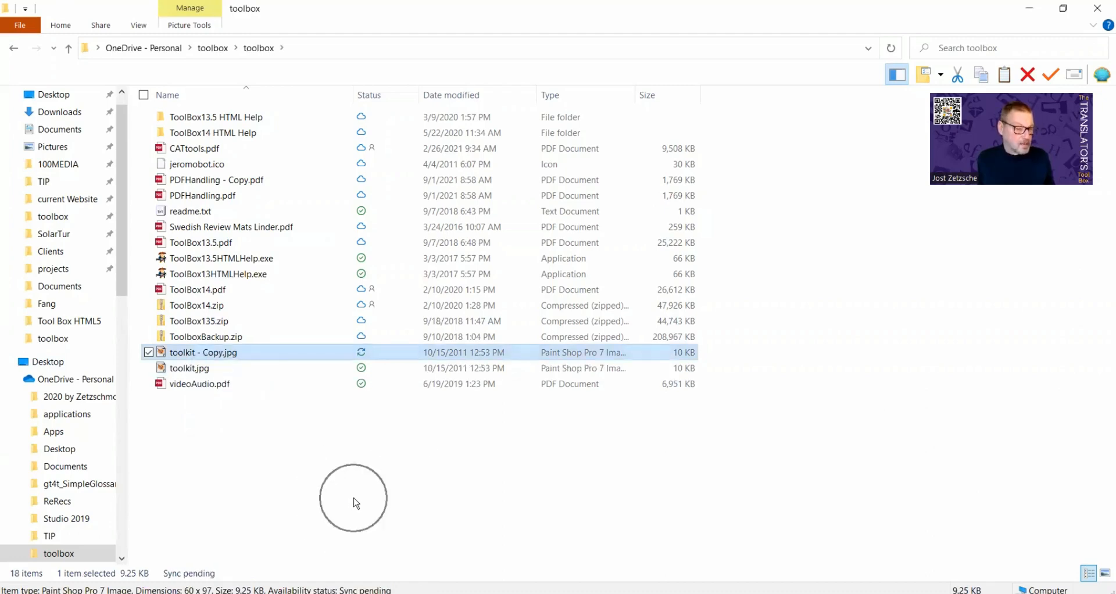
click(208, 369)
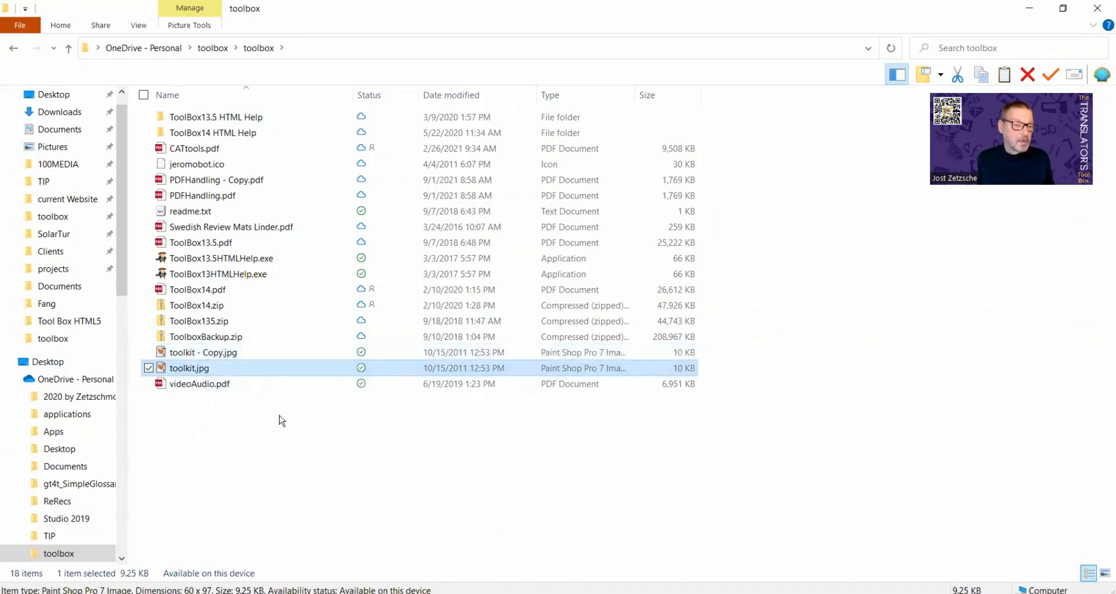
click(215, 356)
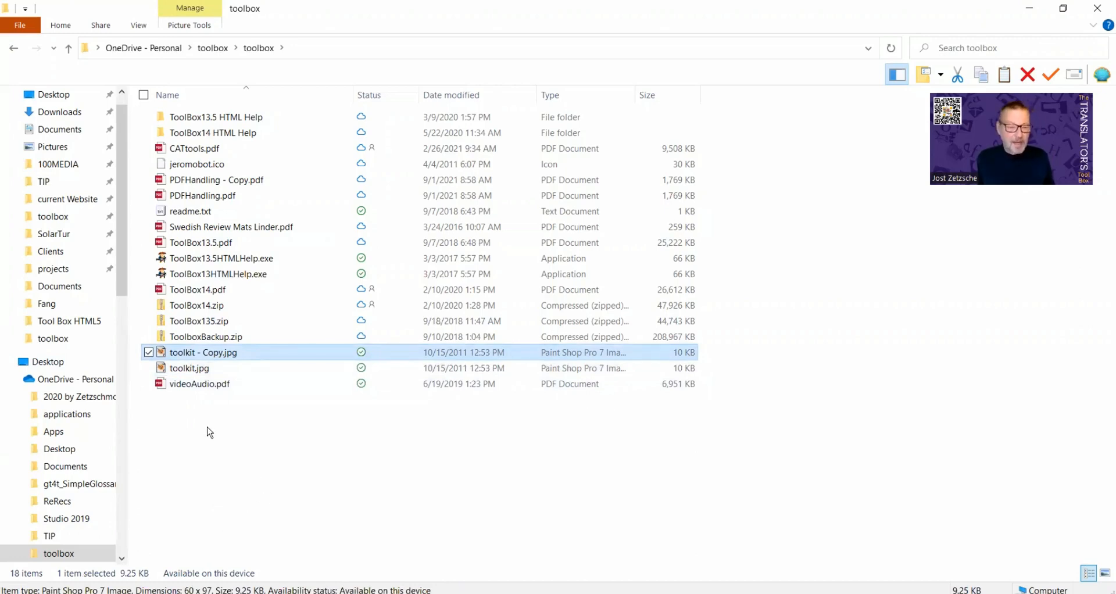
Create a shortcut to the original toolkit.jpg on the desktop
click(208, 370)
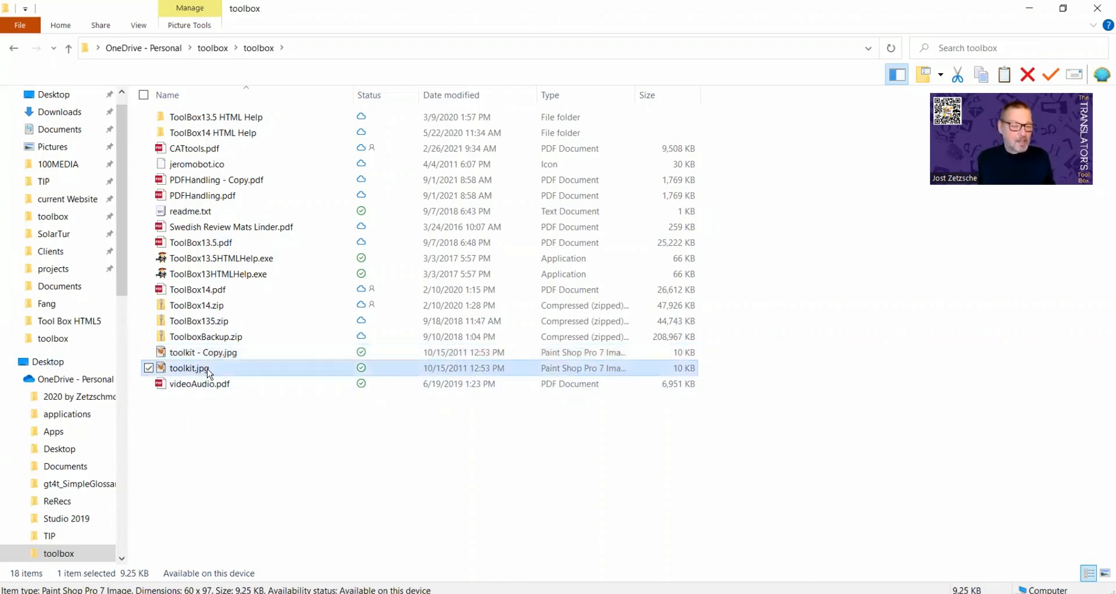
drag(208, 370, 212, 433)
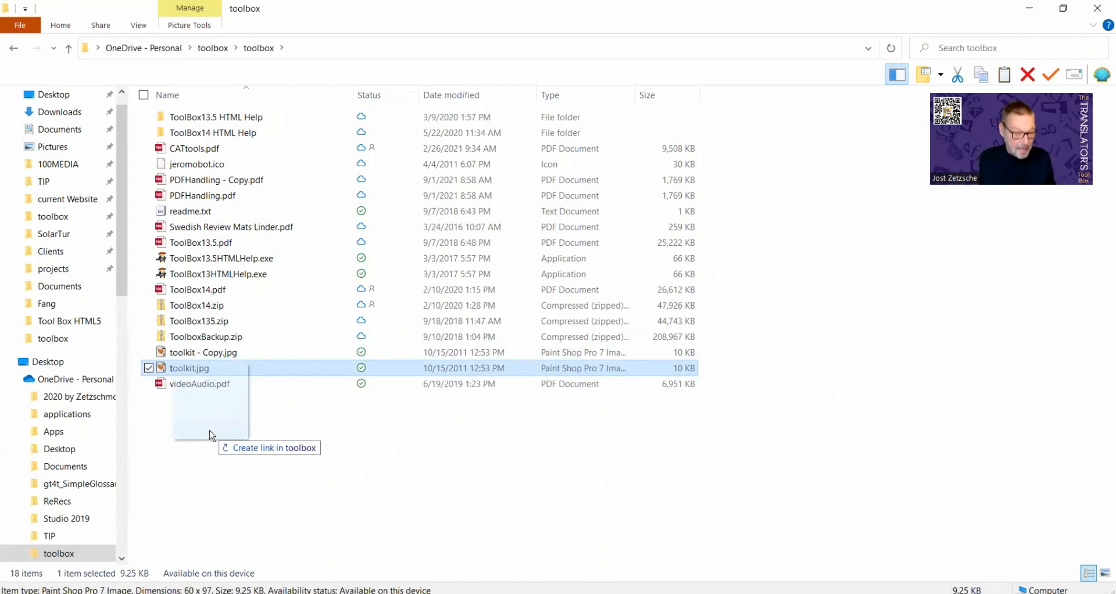
drag(211, 435, 1115, 593)
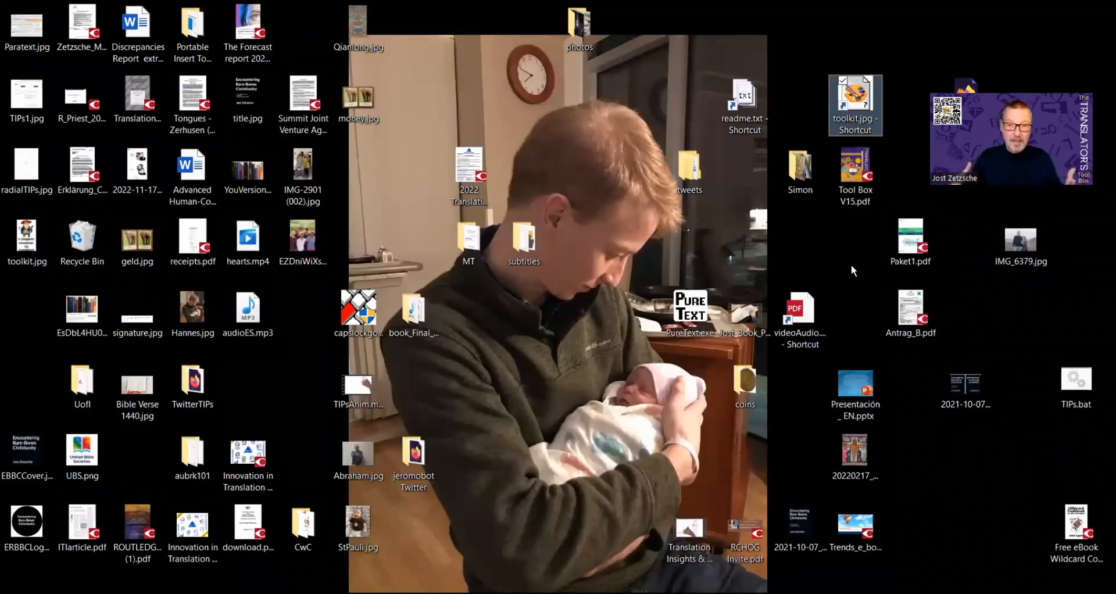
Launch toolkit.jpg in Paint Shop Pro from the desktop toolkit.jpg - Shortcut icon
double_click(856, 92)
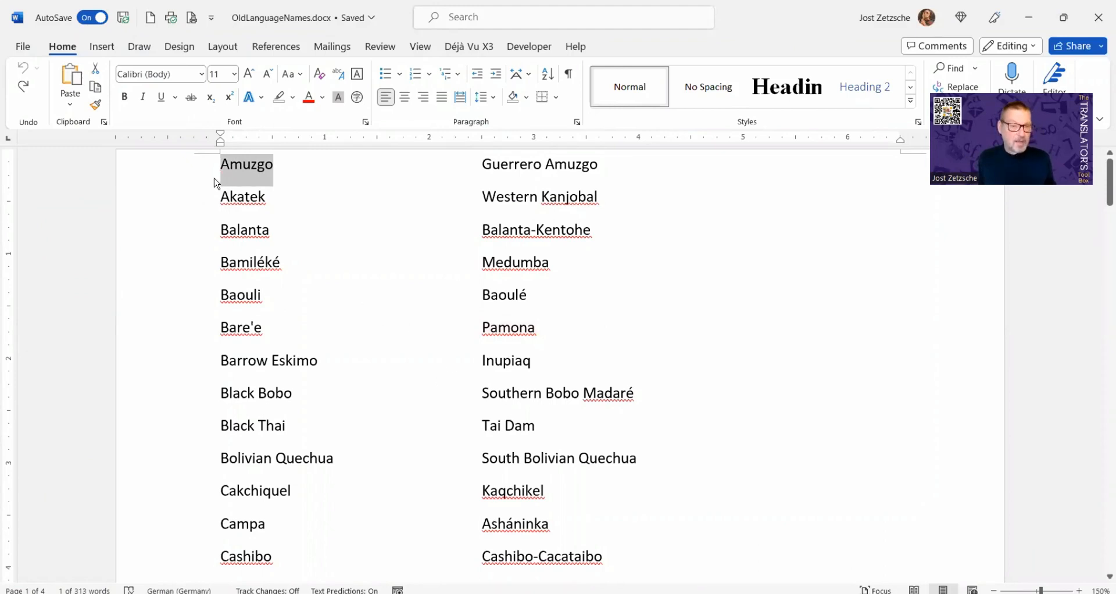
Copy the word Amuzgo in front of Balanta
drag(234, 169, 213, 233)
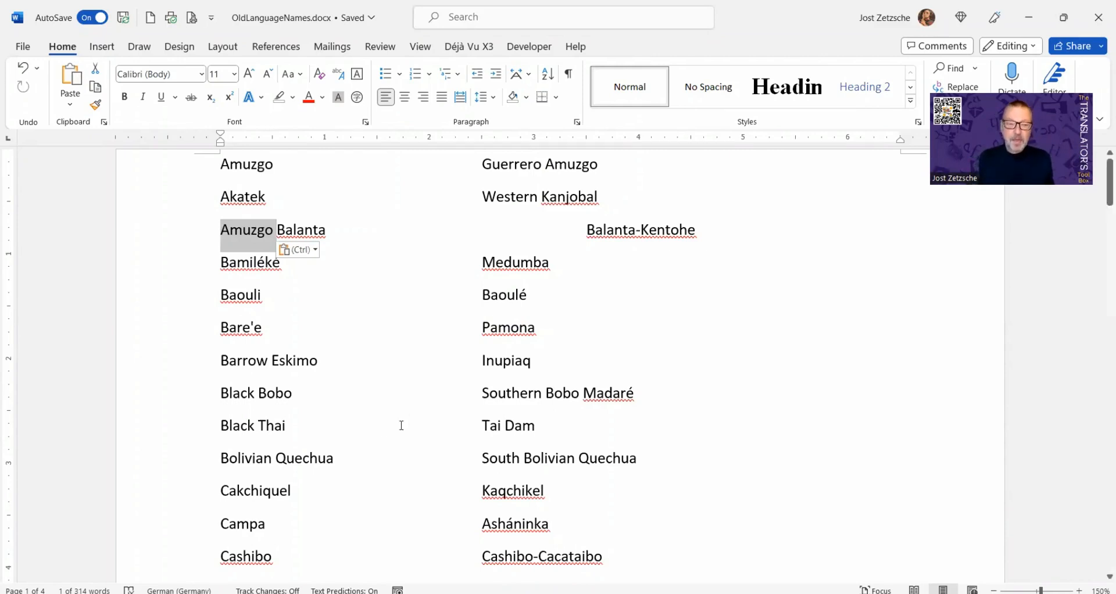
click(257, 352)
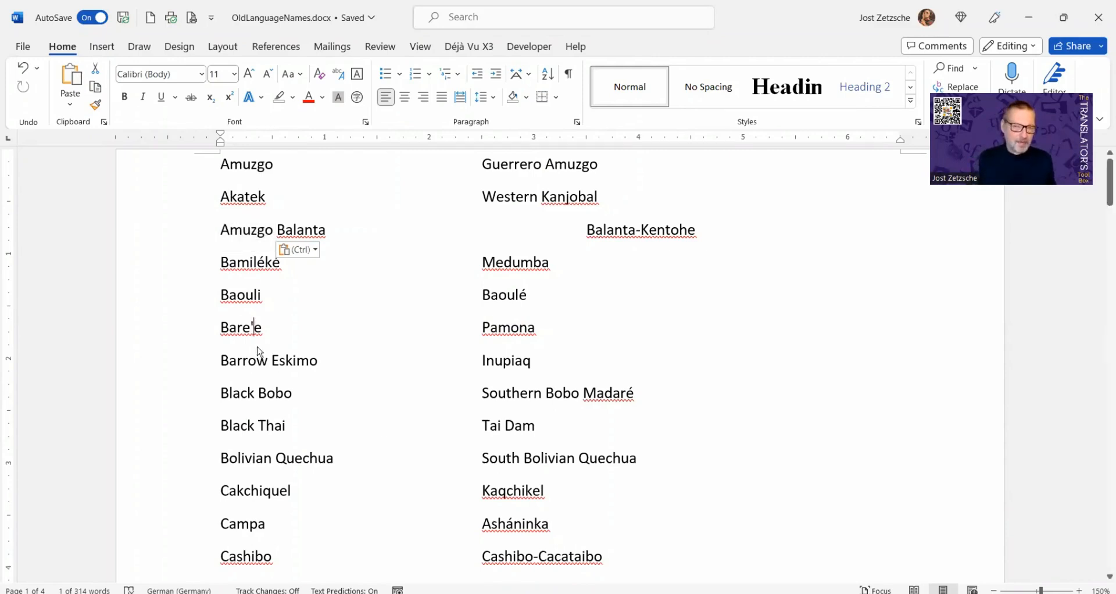
Insert a linked copy of the Balanta-line Amuzgo before Barrow Eskimo
double_click(244, 231)
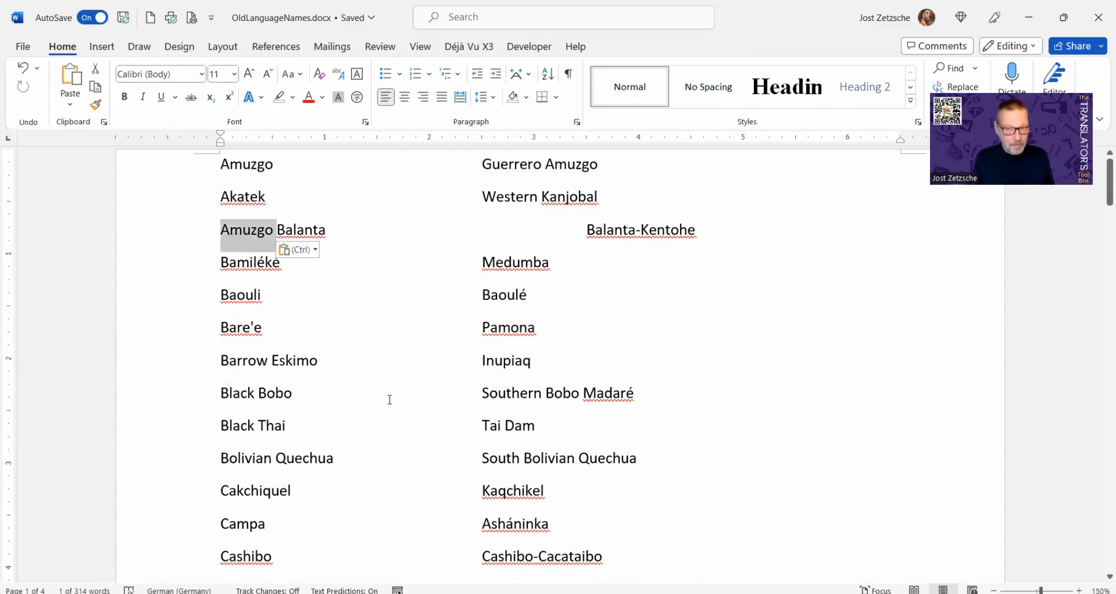
key(ctrl)
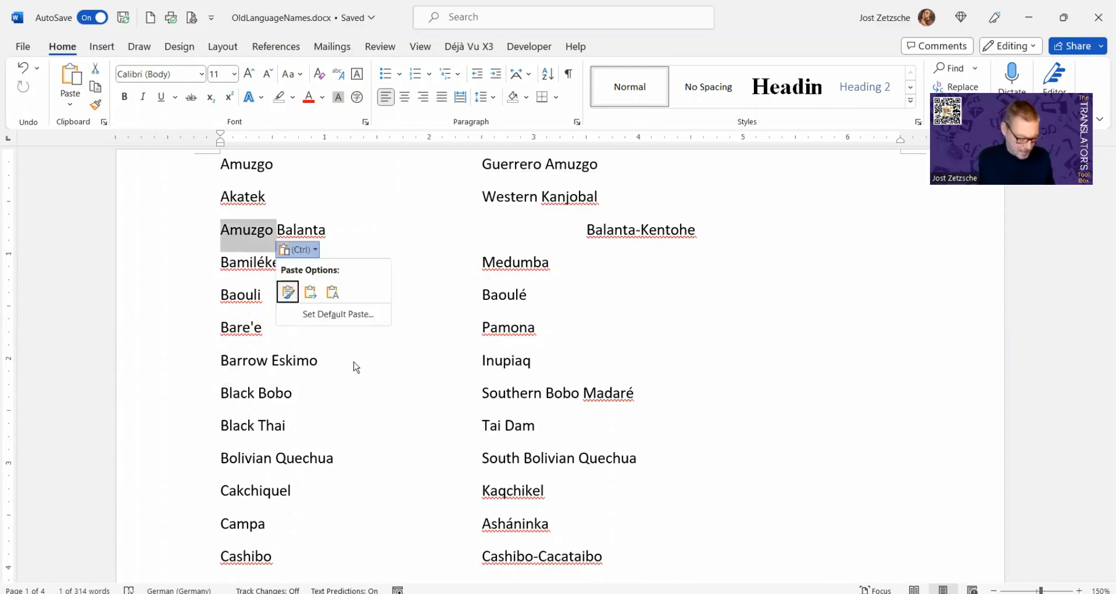
key(Escape)
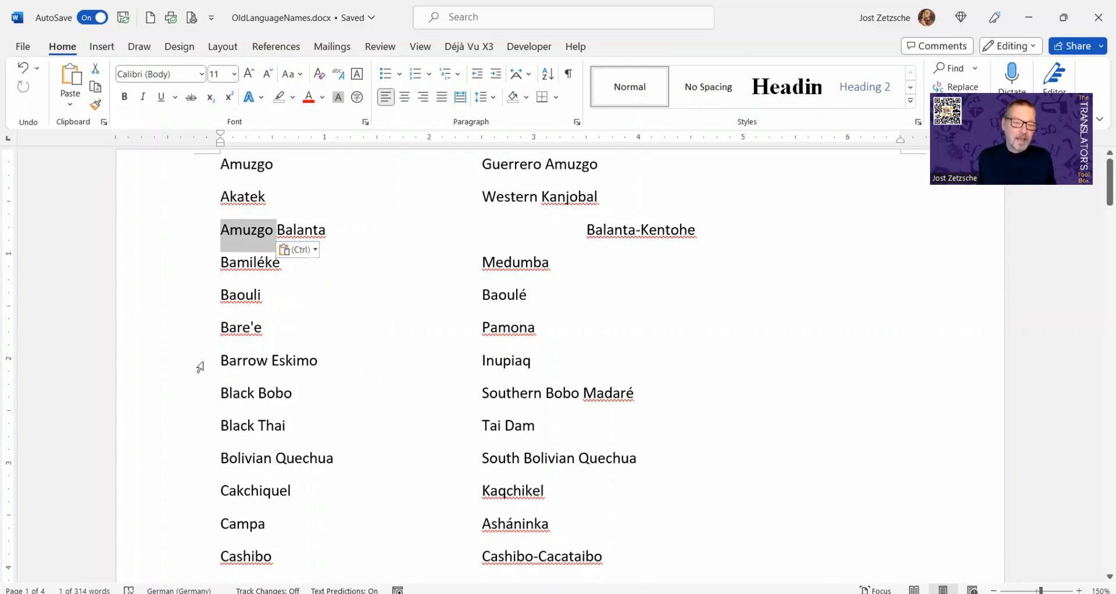
drag(248, 229, 205, 368)
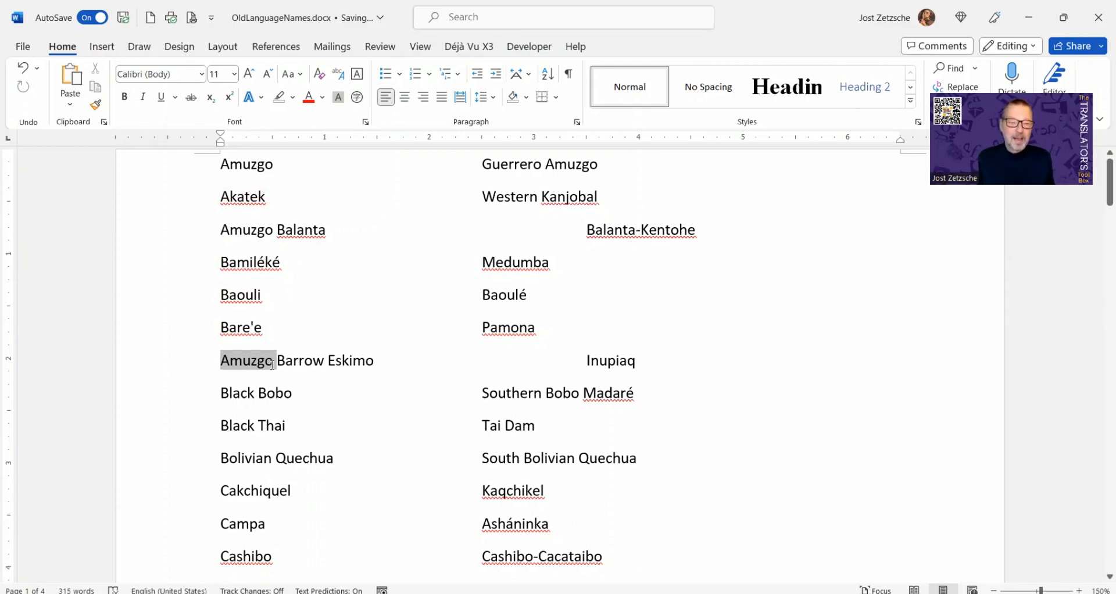
Insert 'asfjkhasd;lfkjsah' into the Balanta-line Amuzgo and refresh the linked copy before Barrow Eskimo
click(244, 228)
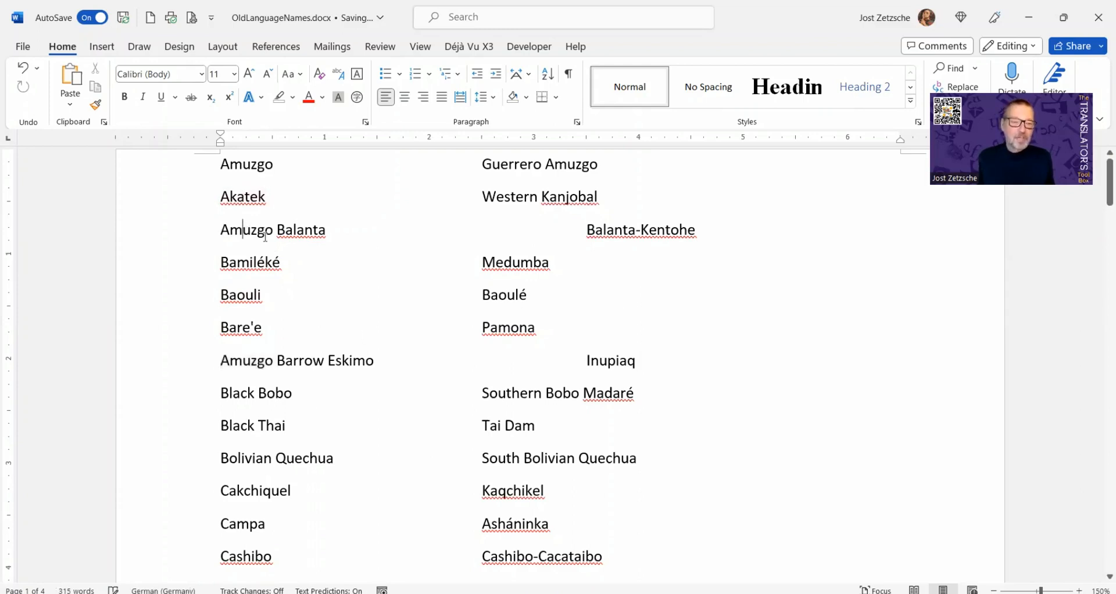
text(asfjkhasd;lfkjsah)
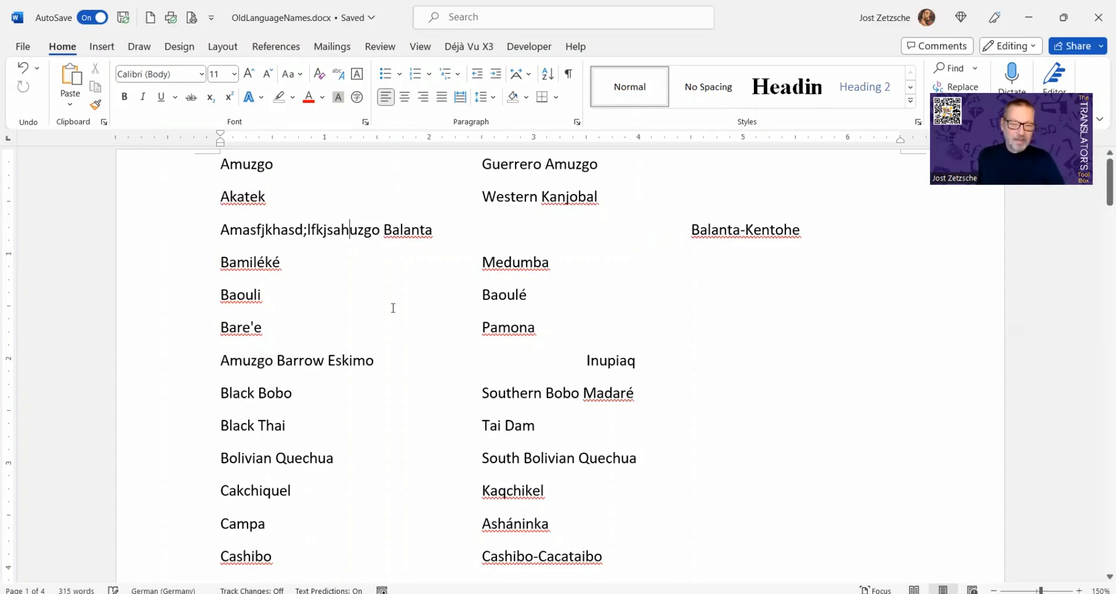
double_click(245, 364)
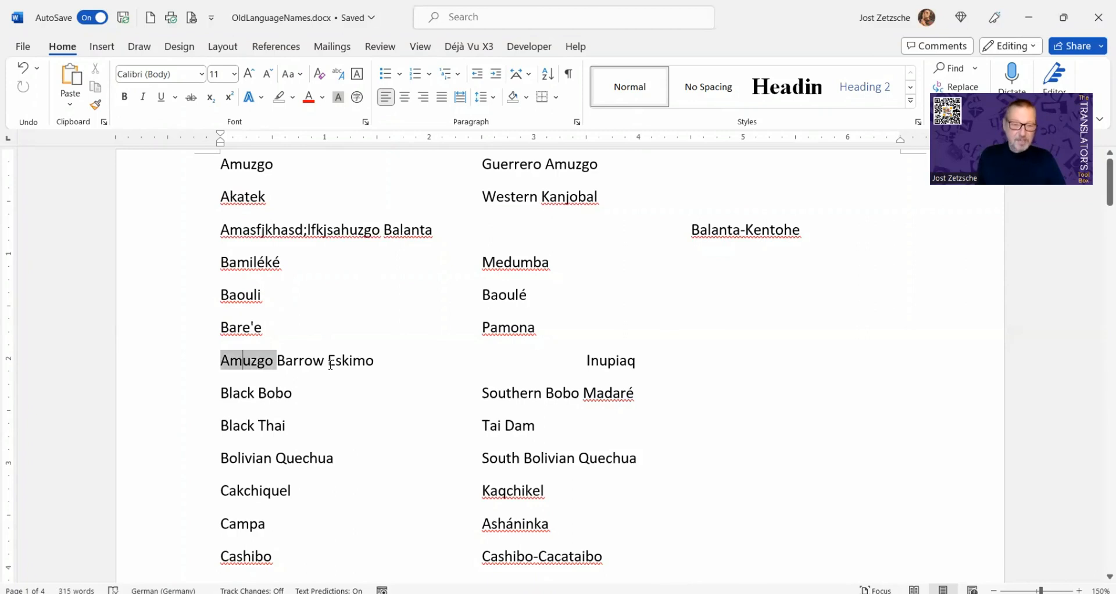
text(Amasfjkhasd;lfkjsahuzgo)
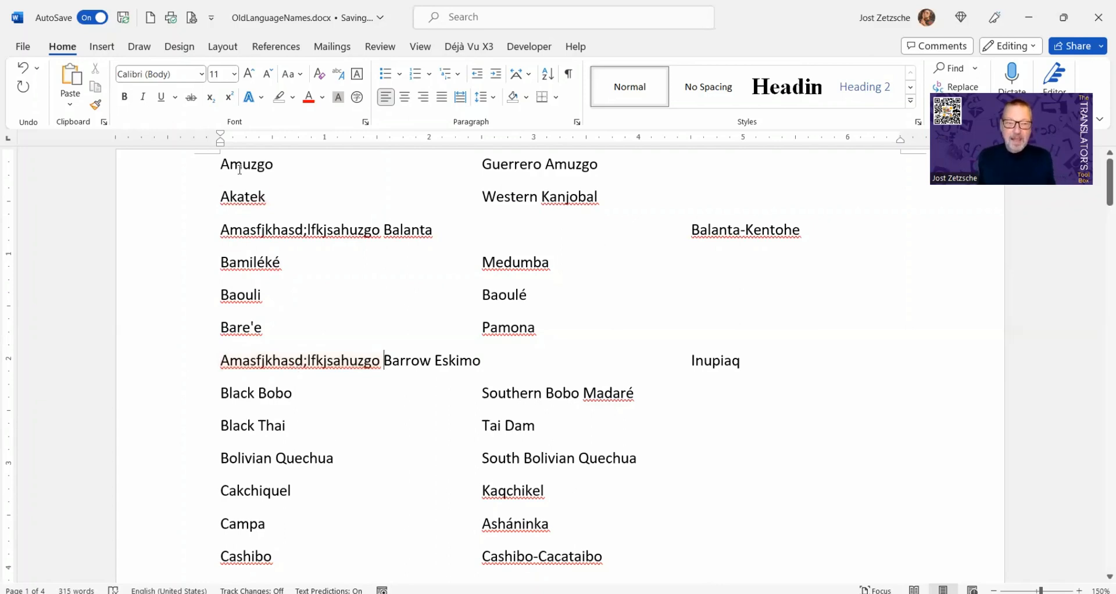
Copy the top Amuzgo onto the Baouli line using Shift+F2
double_click(261, 178)
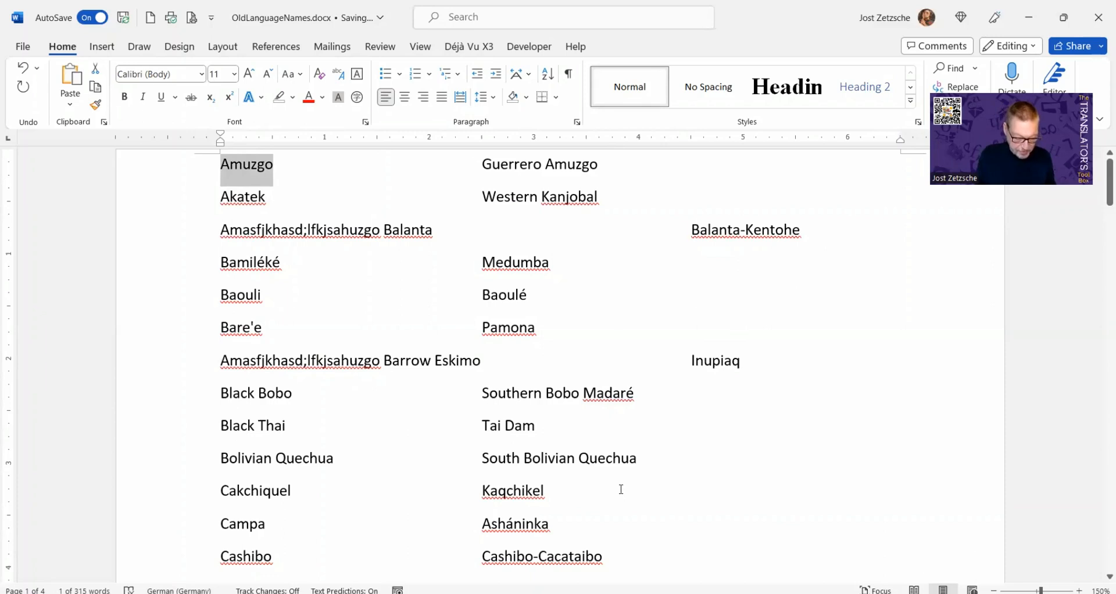
key(shift+F2)
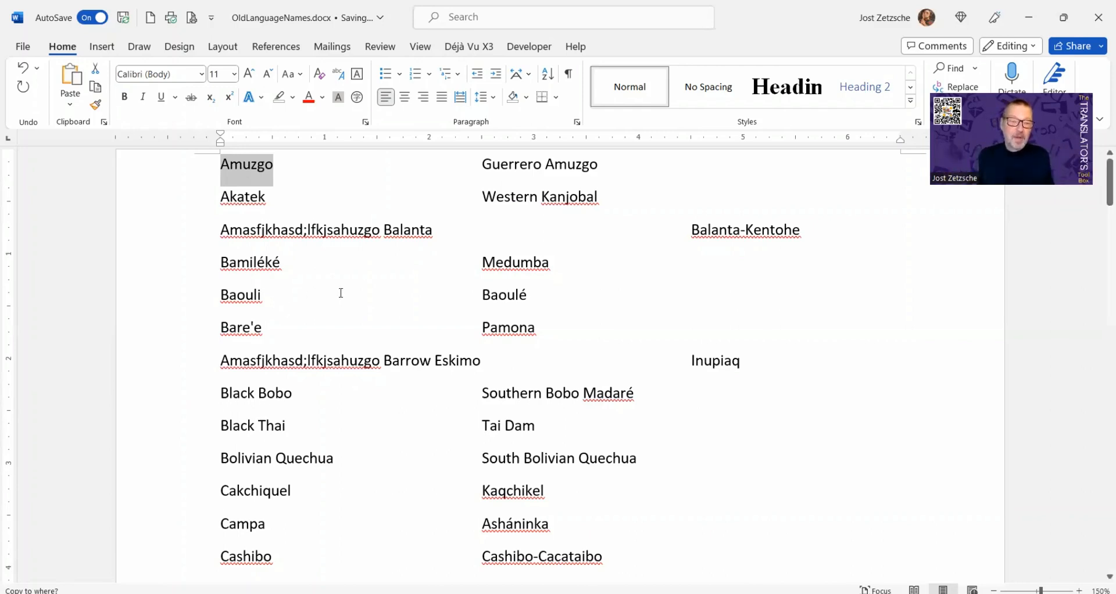
click(326, 294)
key(Return)
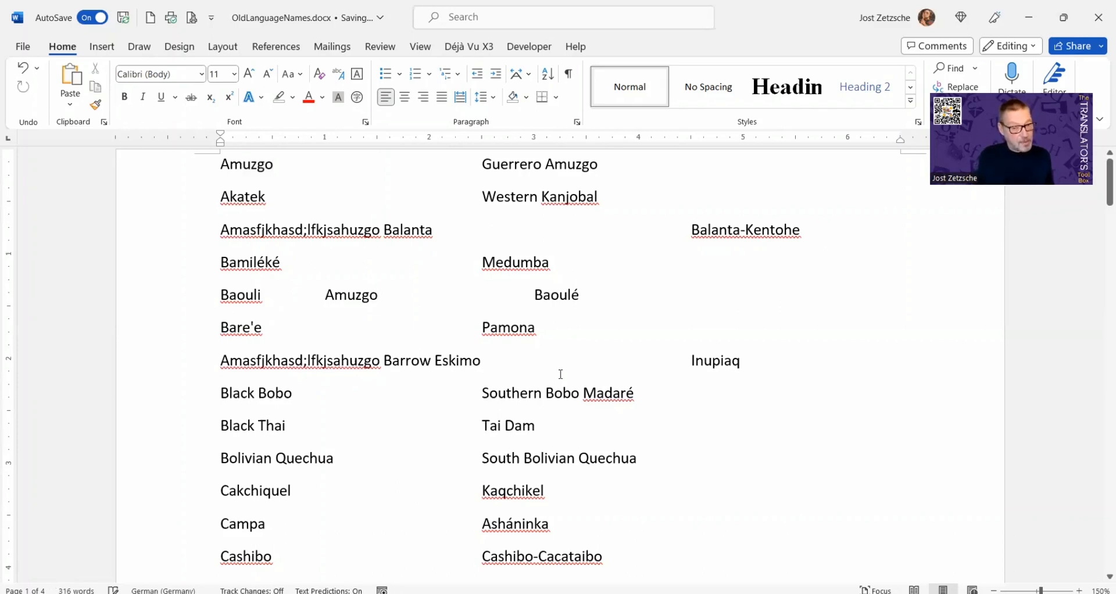
Move Amuzgo from the first line into the Baouli row using F2
double_click(242, 166)
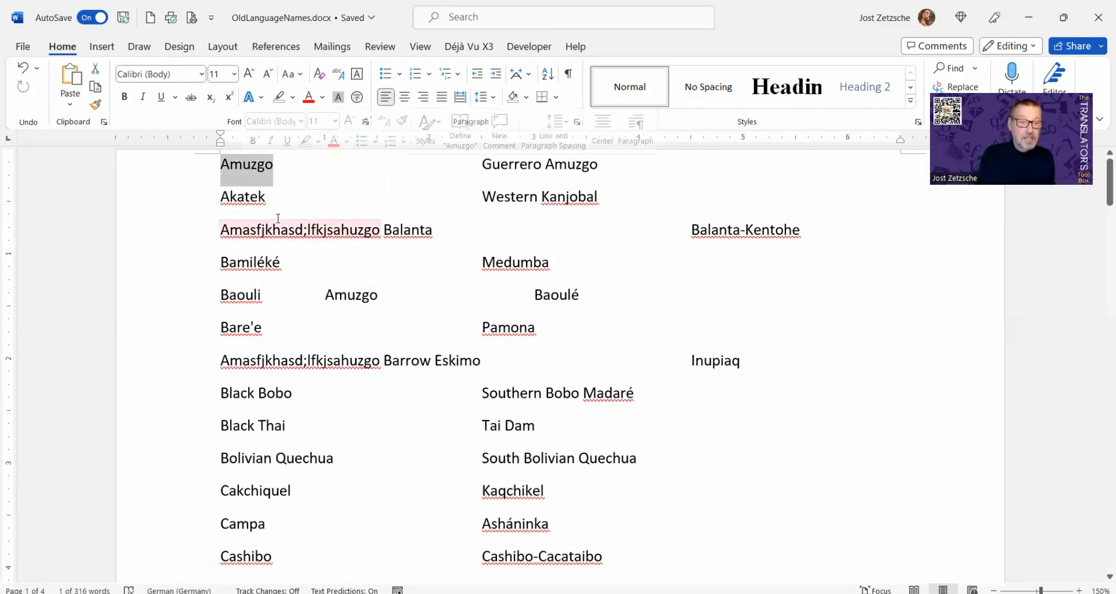
key(F2)
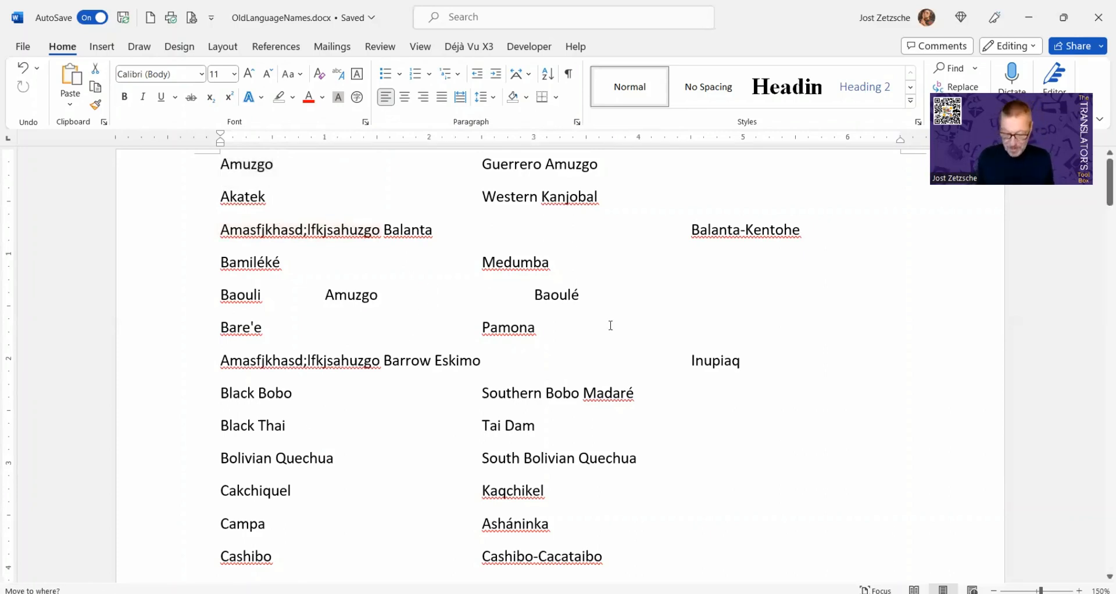
key(Return)
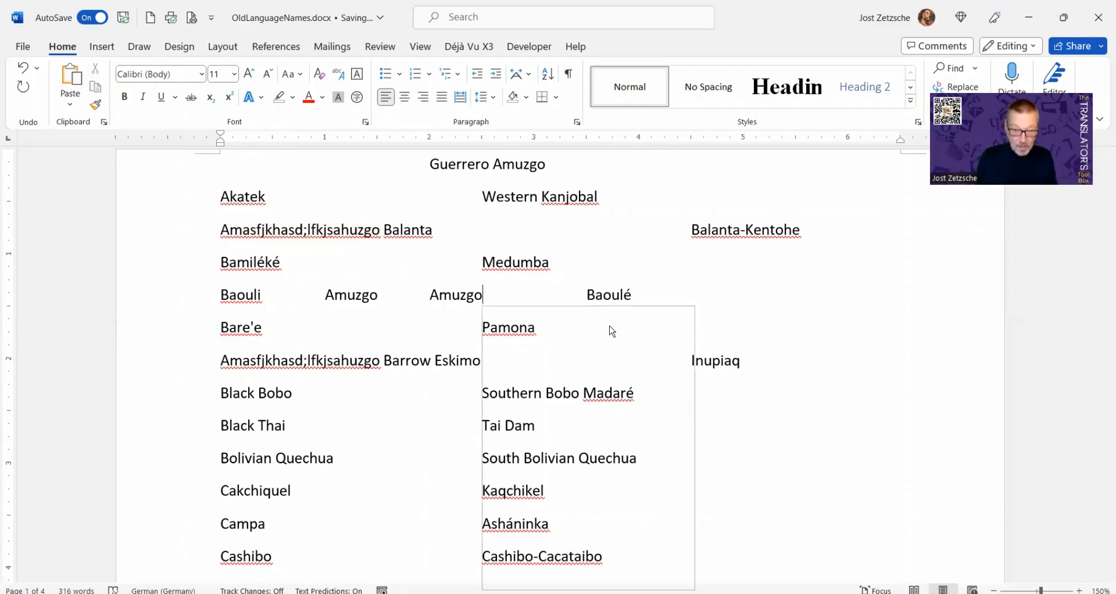
Review the clipboard history, then undo the edits to restore the original language pairs
key(super+v)
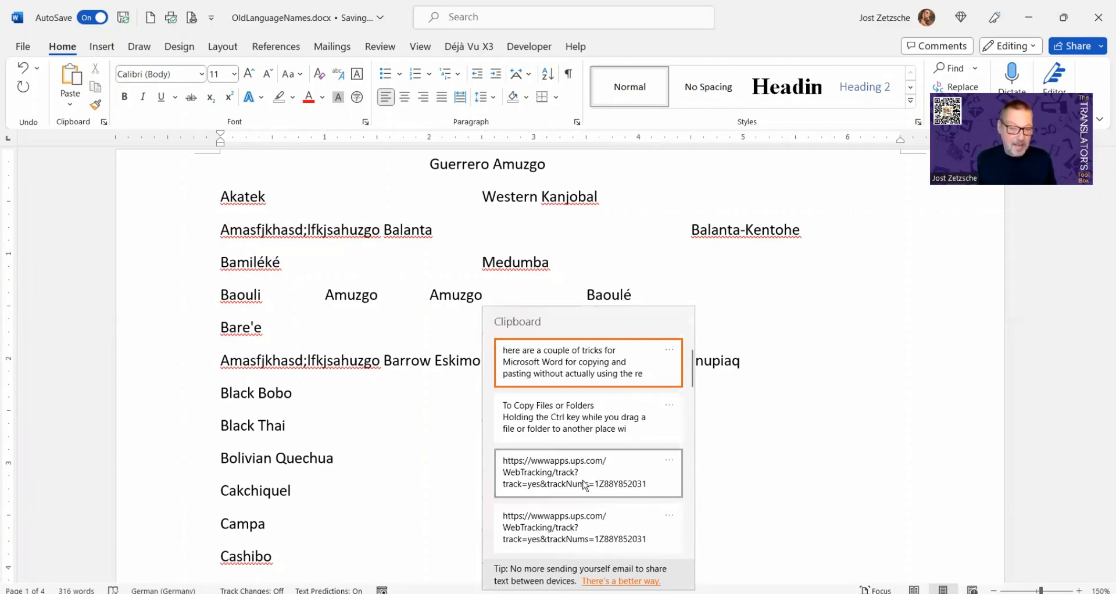
click(793, 426)
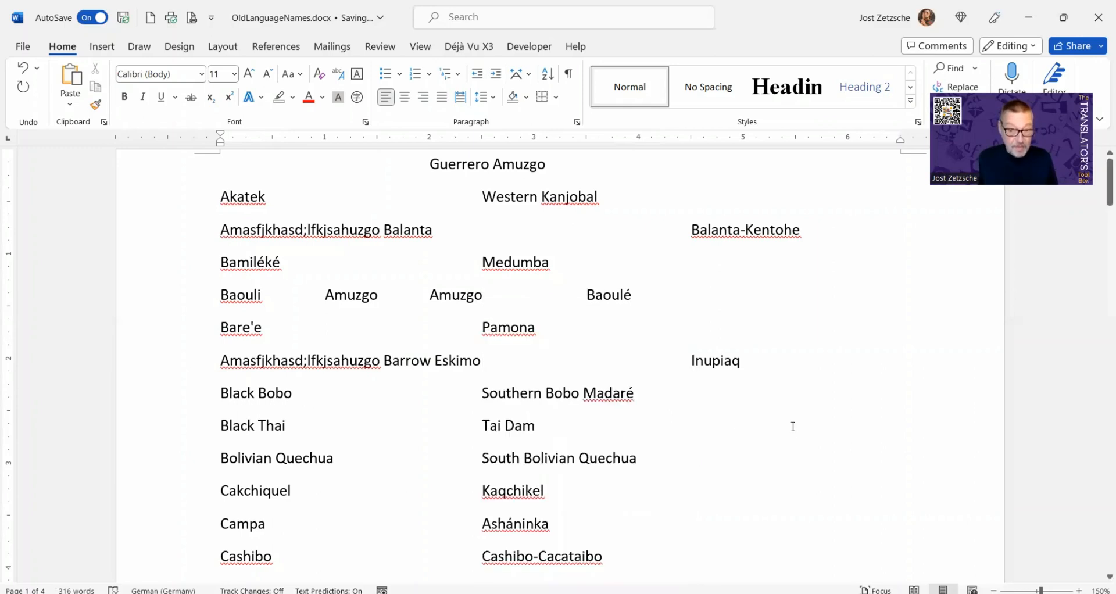
key(ctrl+z)
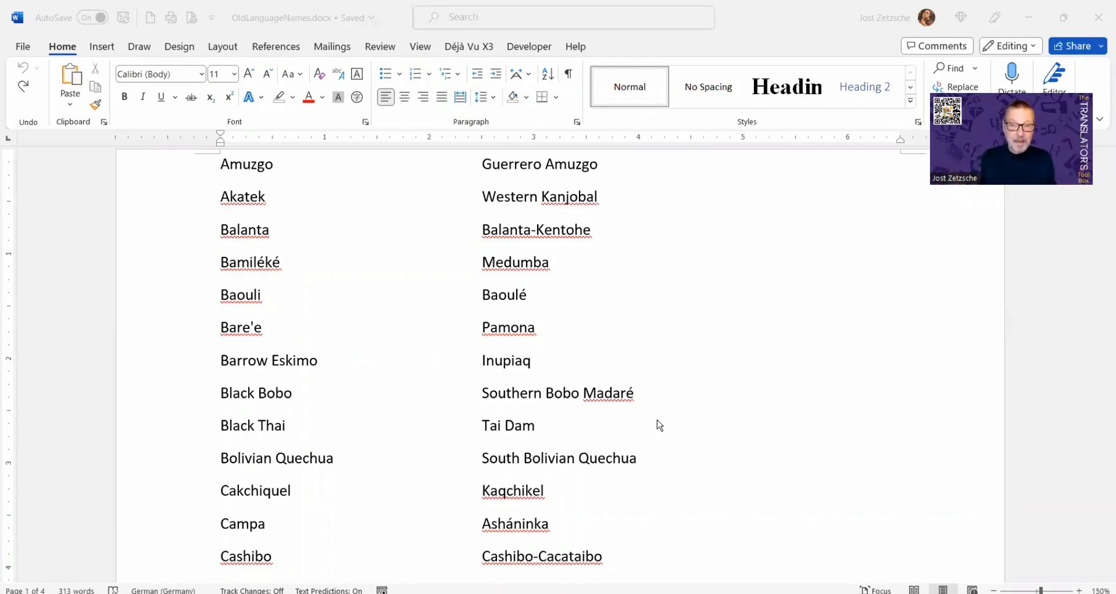
Collect Amuzgo, Akatek, Baouli and Black Bobo, removing them from the first column
double_click(236, 164)
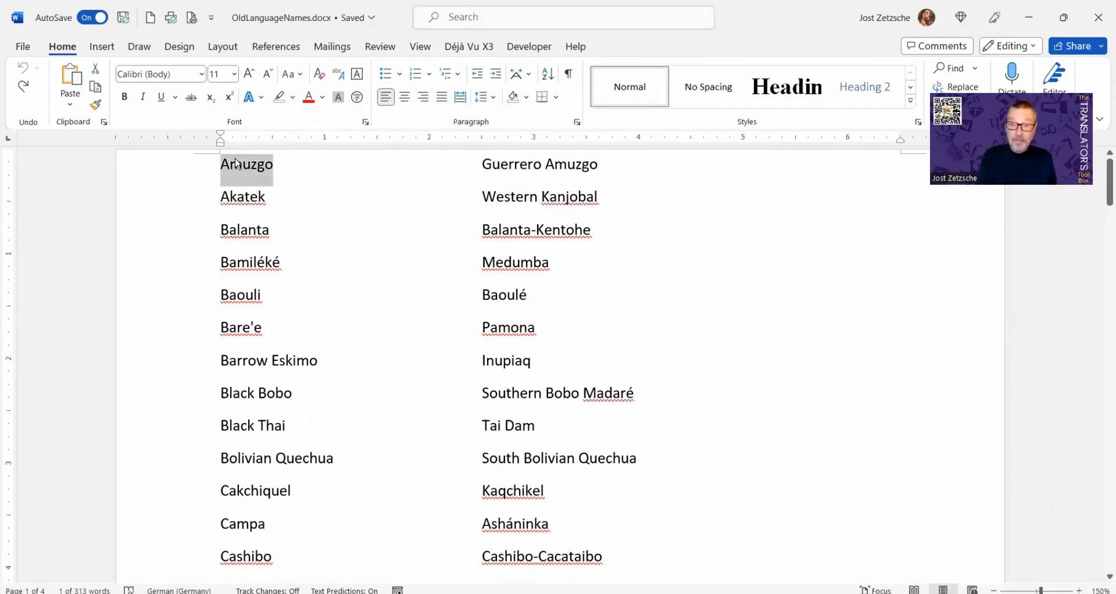
key(Delete)
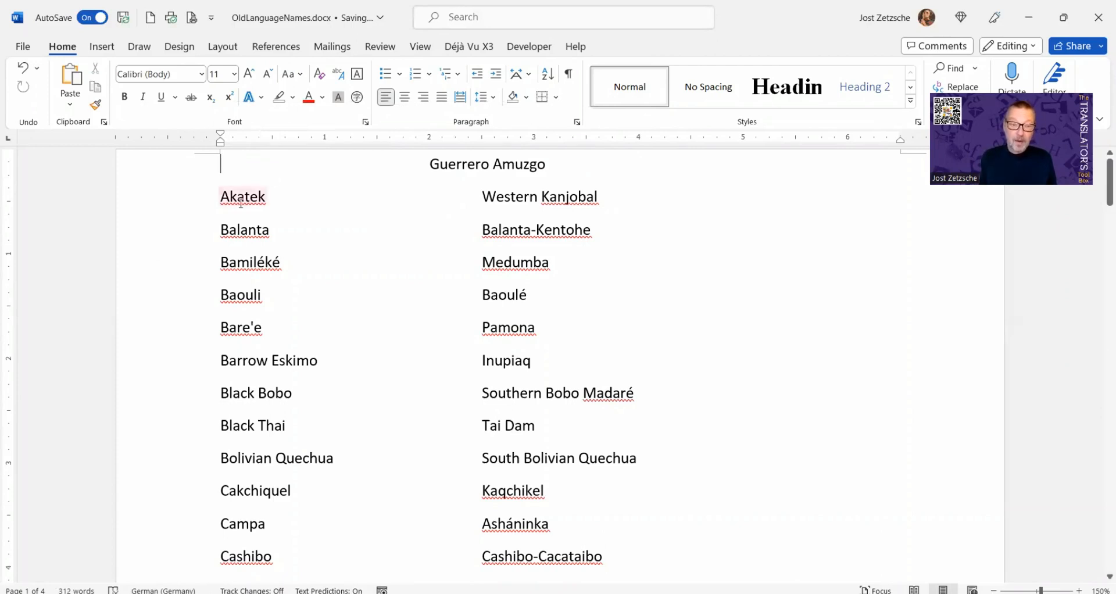
double_click(242, 201)
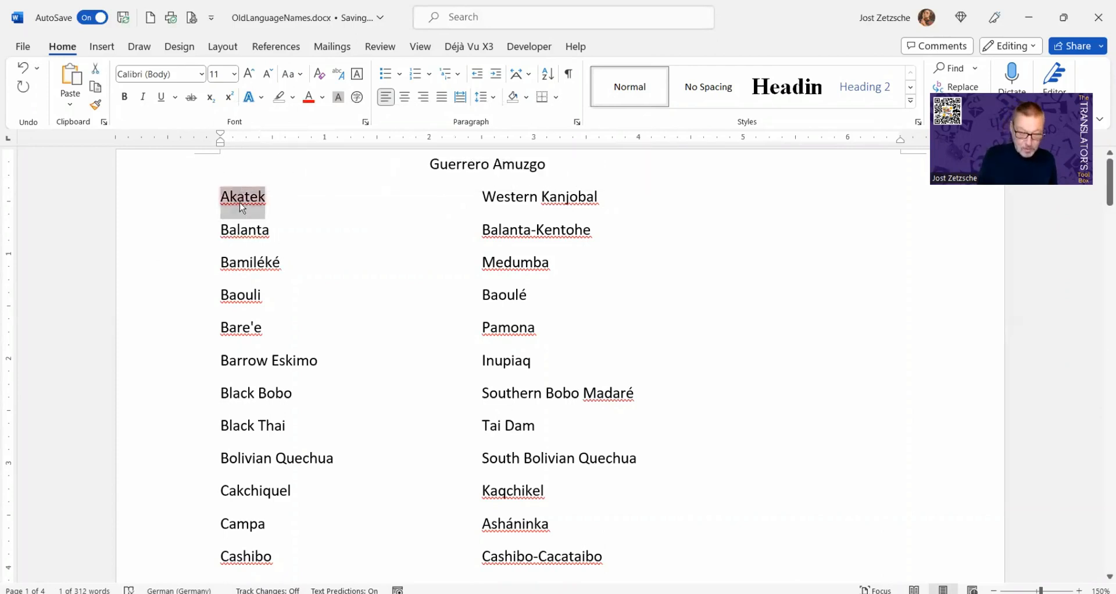
key(Delete)
double_click(243, 296)
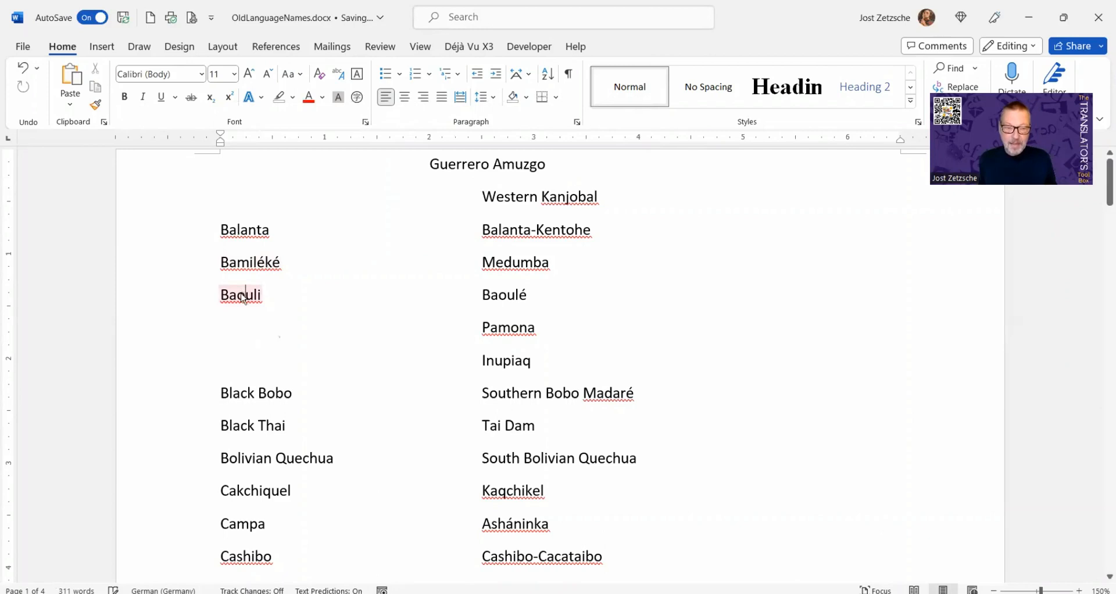
key(Delete)
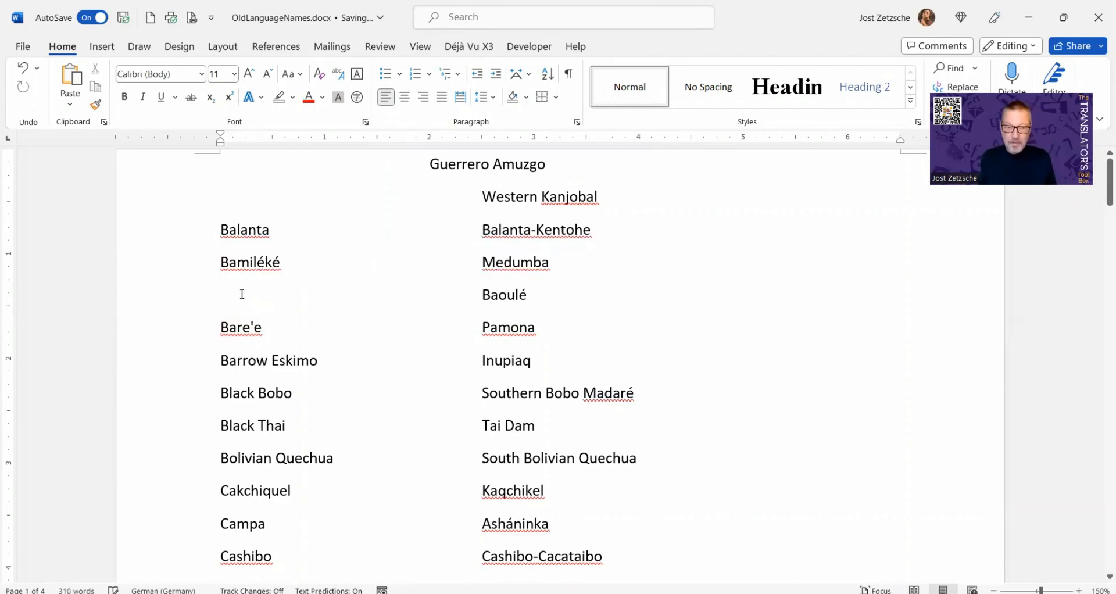
click(221, 396)
shift+click(301, 398)
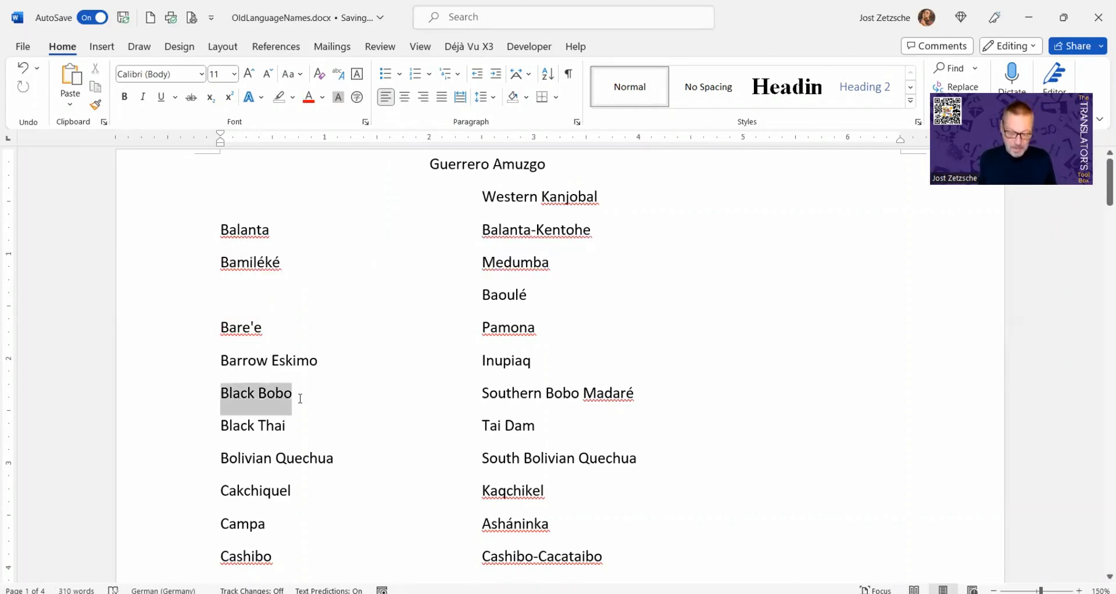
key(Delete)
Paste the four collected names as a list below the table at the document end
scroll(318, 403, down, 5)
scroll(325, 416, down, 20)
scroll(389, 431, down, 15)
right_click(583, 259)
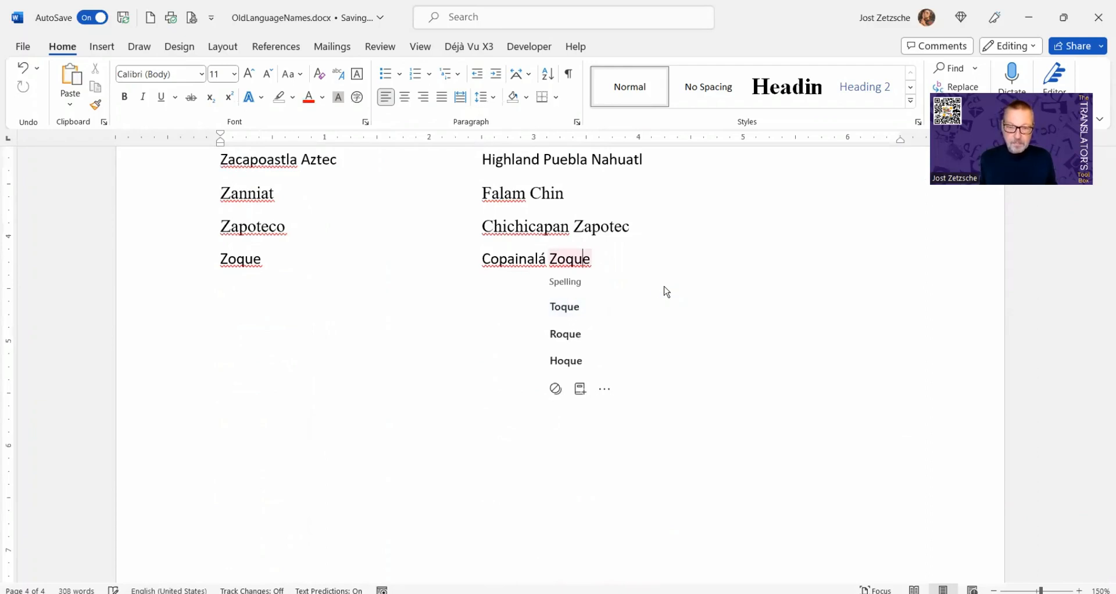
click(659, 256)
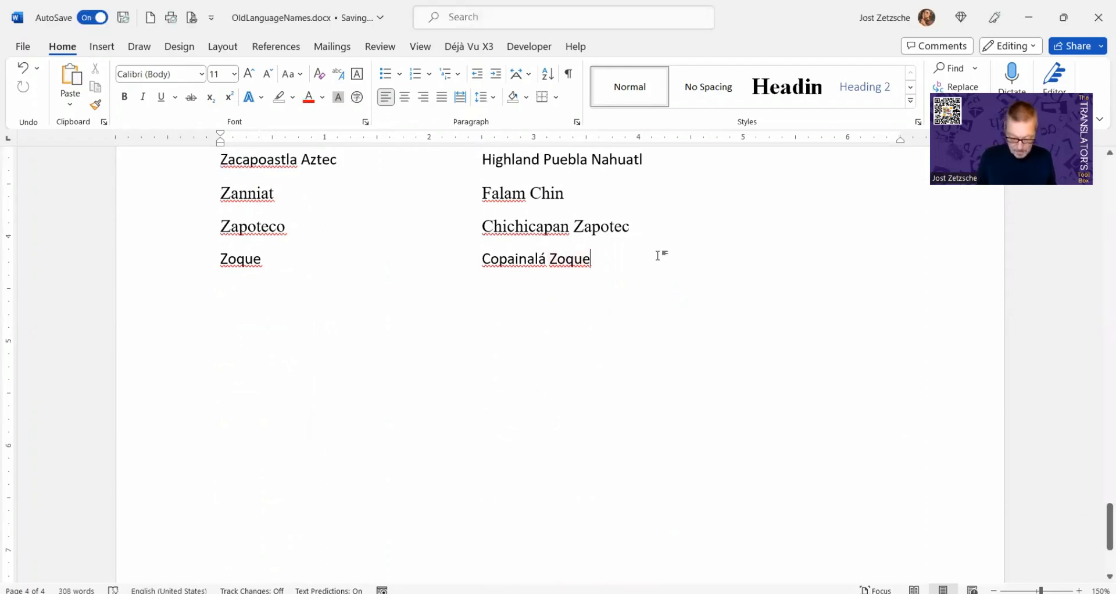
key(Return)
key(Return)
key(Return)
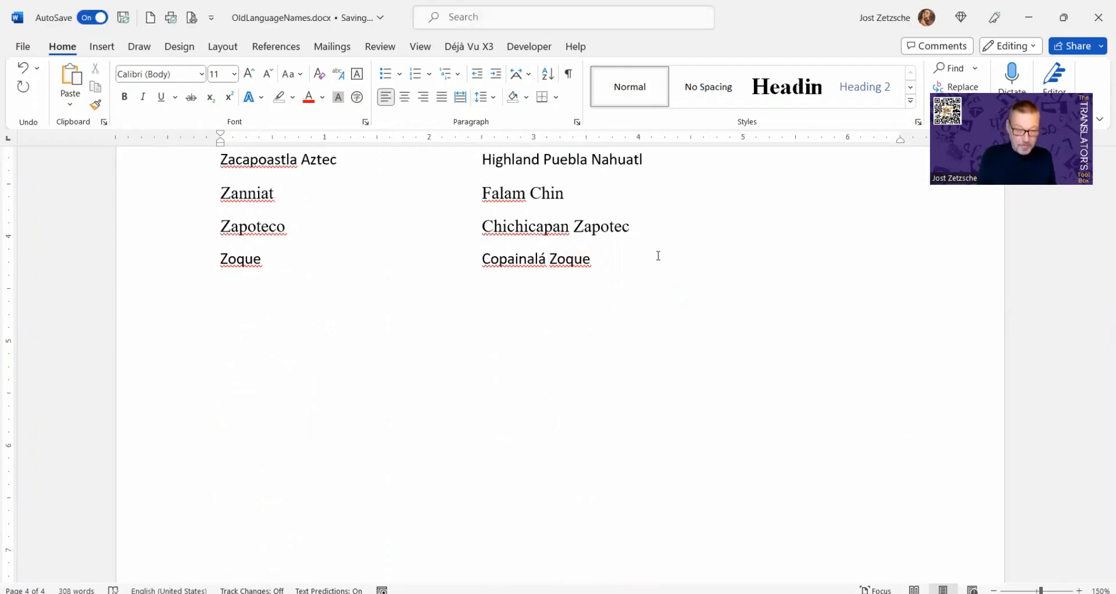
text(Amuzgo Akatek Baouli Black Bobo)
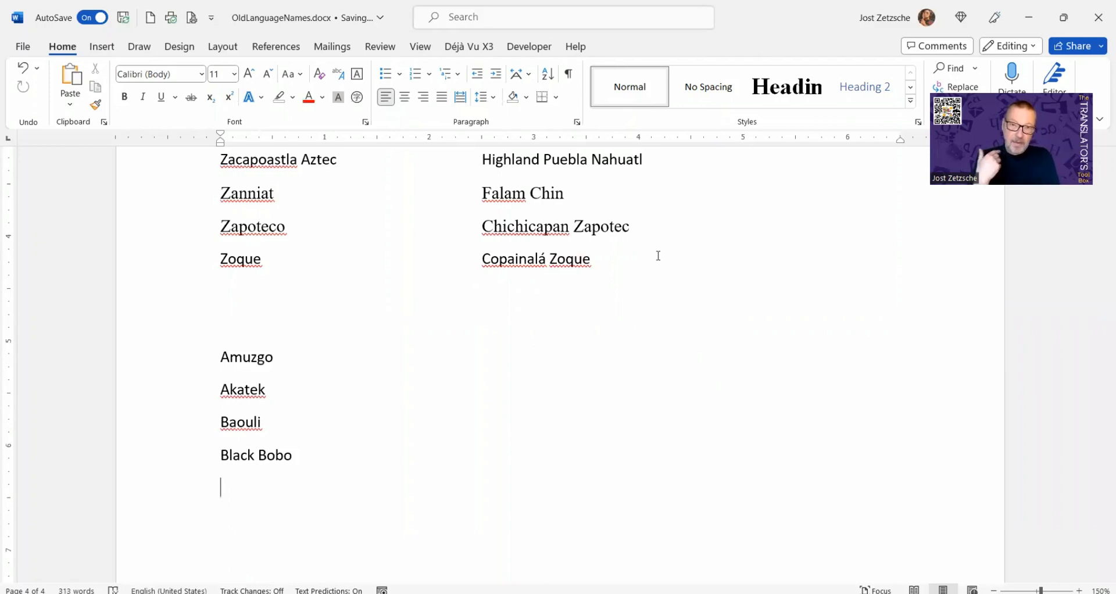